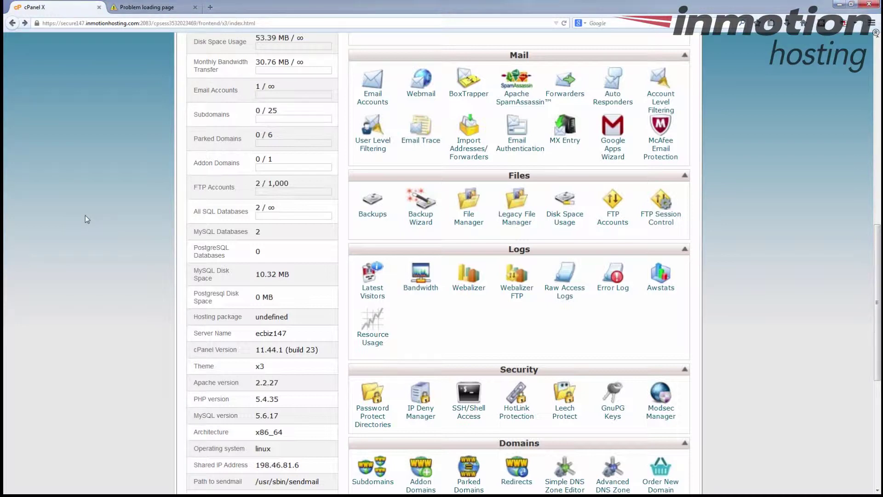
# - Scroll down to the Domains section and launch the Advanced DNS Zone Editor
pyautogui.scroll(5, 84, 215)
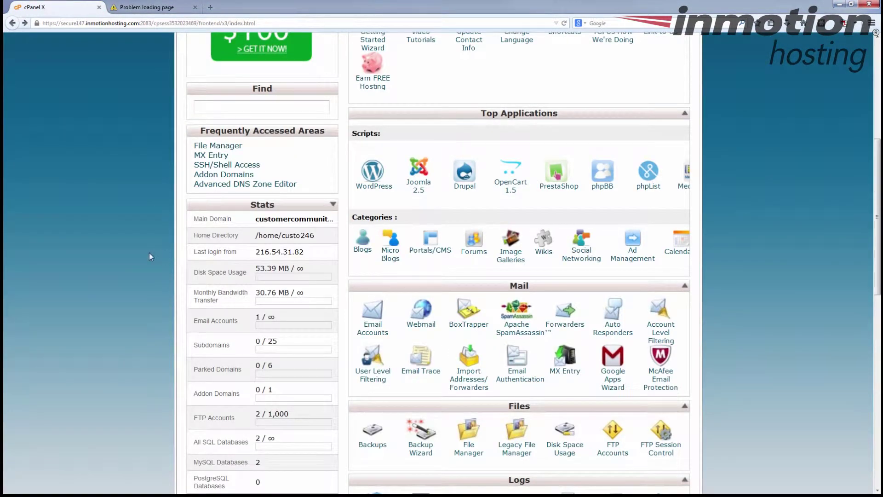
pyautogui.scroll(-7, 133, 257)
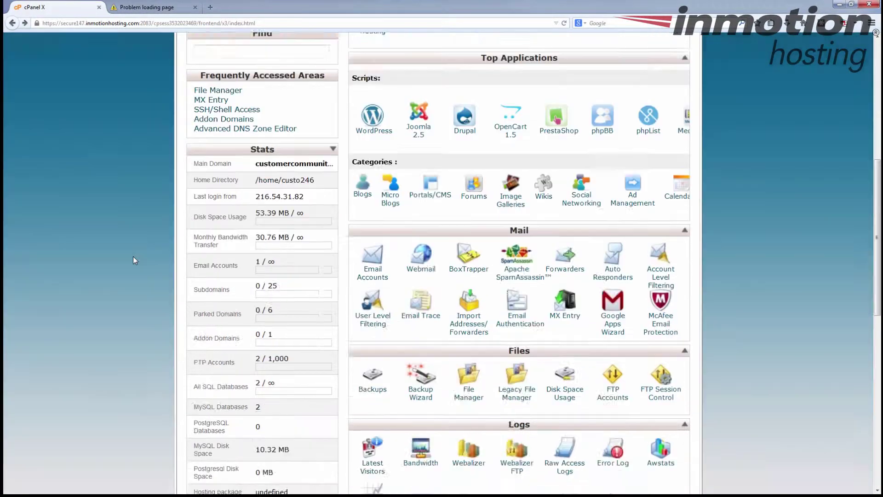
pyautogui.scroll(-1, 140, 265)
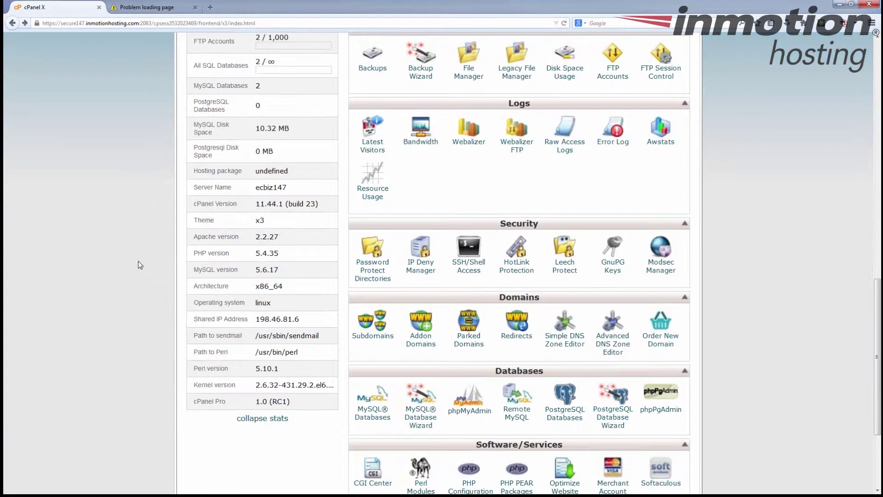
pyautogui.scroll(-2, 140, 265)
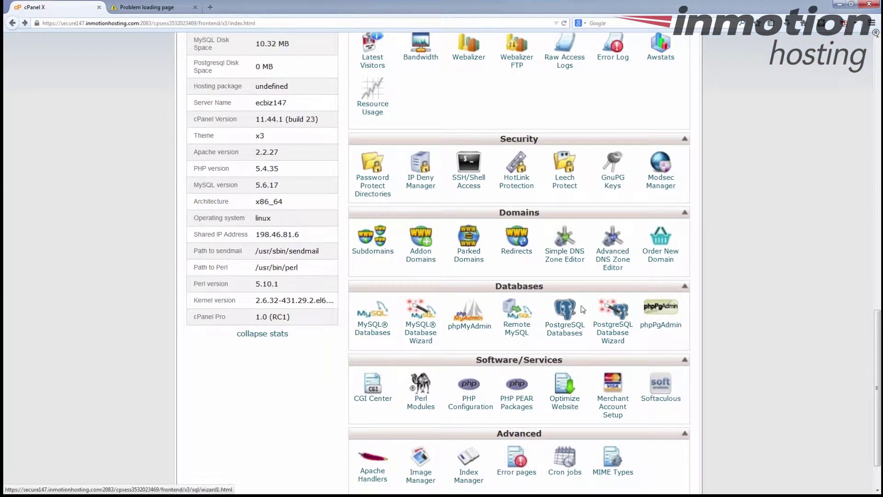
pyautogui.click(618, 264)
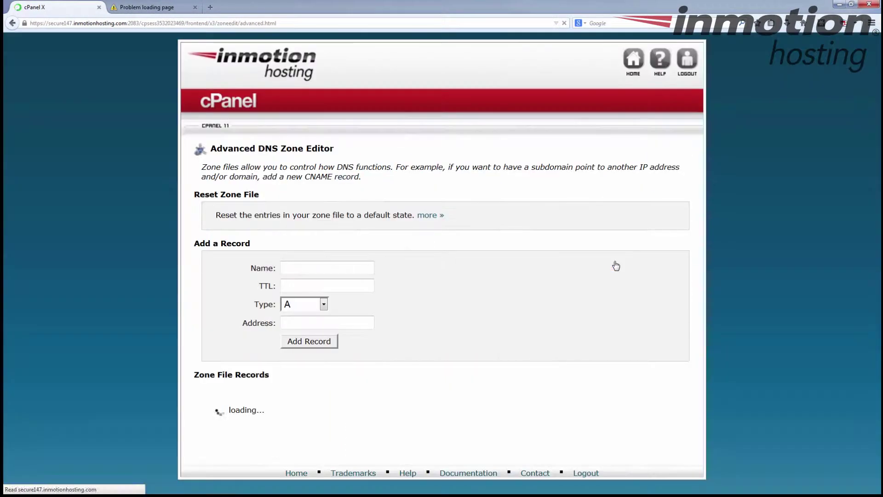
pyautogui.scroll(-5, 125, 255)
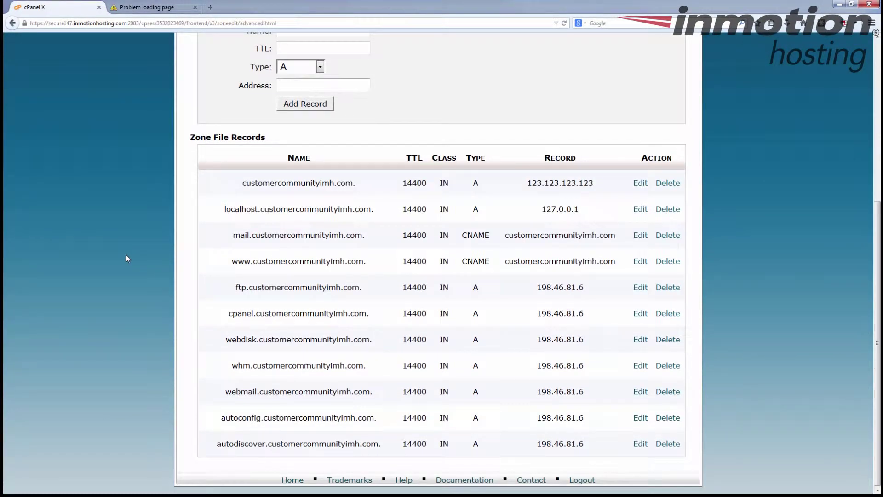
pyautogui.scroll(1, 311, 265)
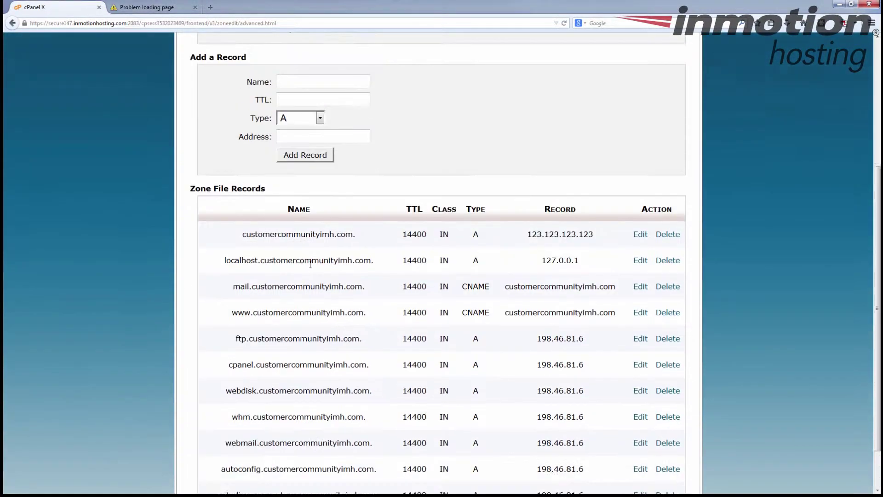
pyautogui.scroll(2, 310, 265)
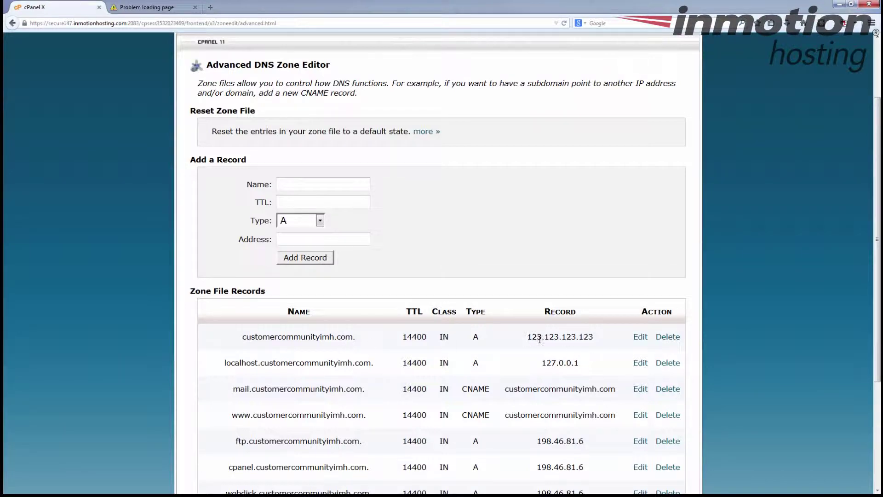
pyautogui.scroll(-2, 547, 366)
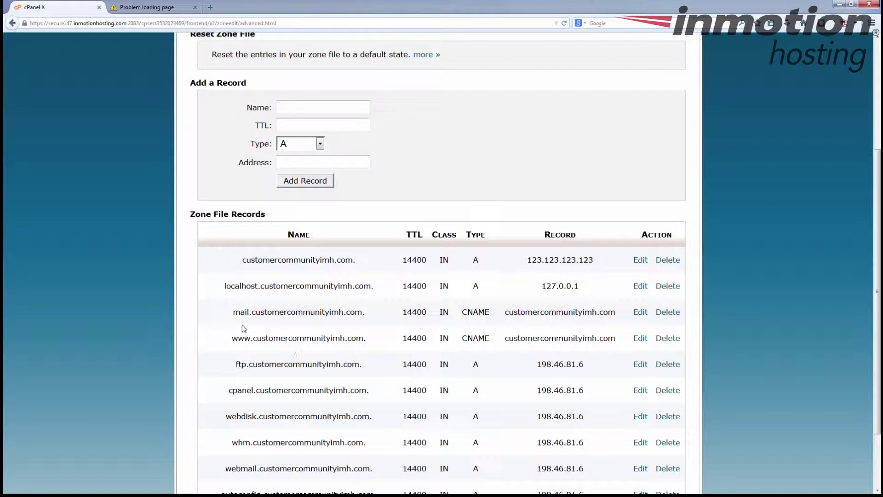
pyautogui.moveTo(233, 312); pyautogui.dragTo(368, 318)
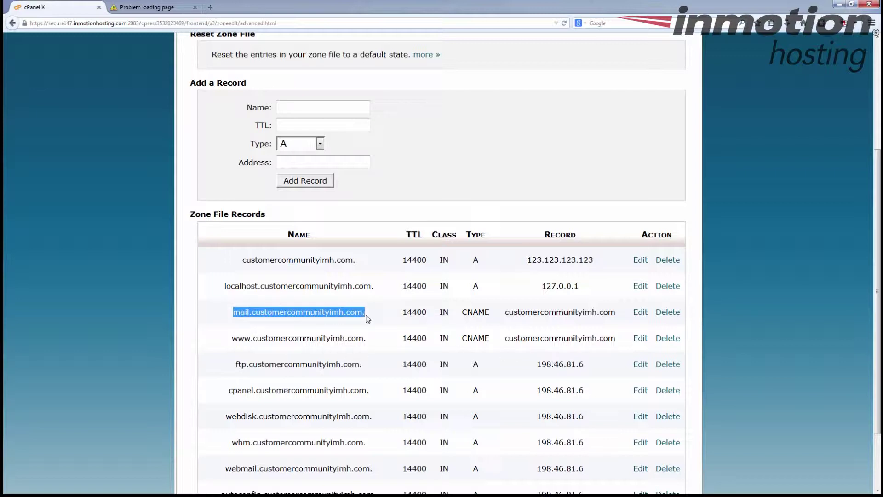
pyautogui.click(322, 321)
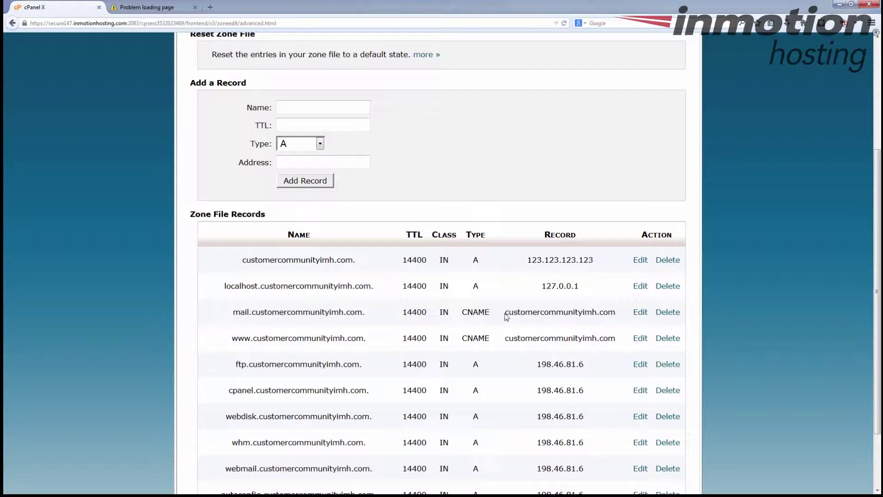
pyautogui.moveTo(506, 316); pyautogui.dragTo(602, 313)
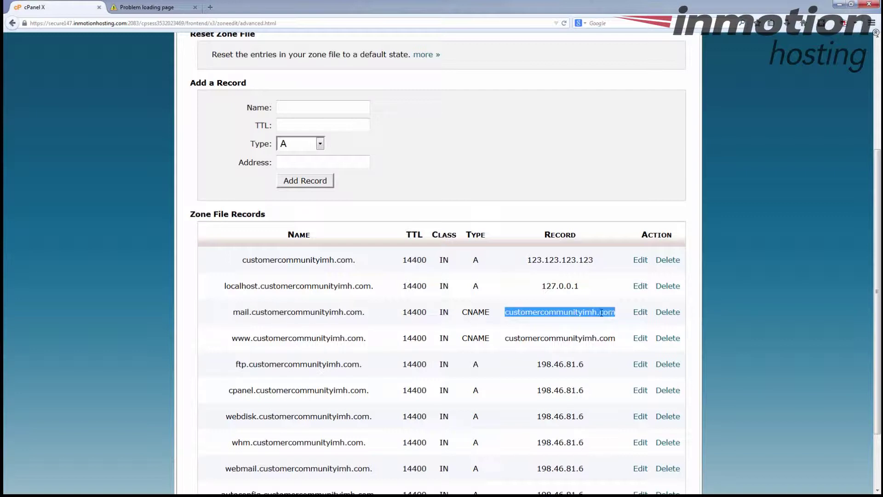
pyautogui.click(602, 313)
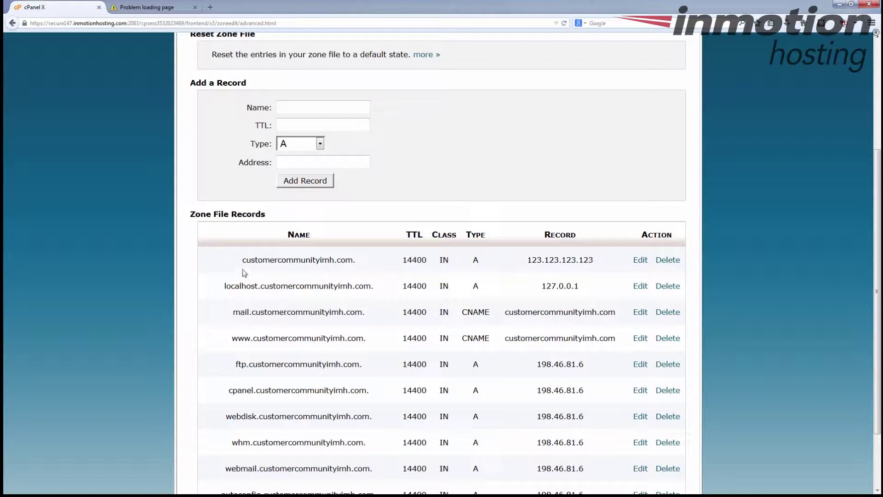
pyautogui.moveTo(242, 260); pyautogui.dragTo(352, 264)
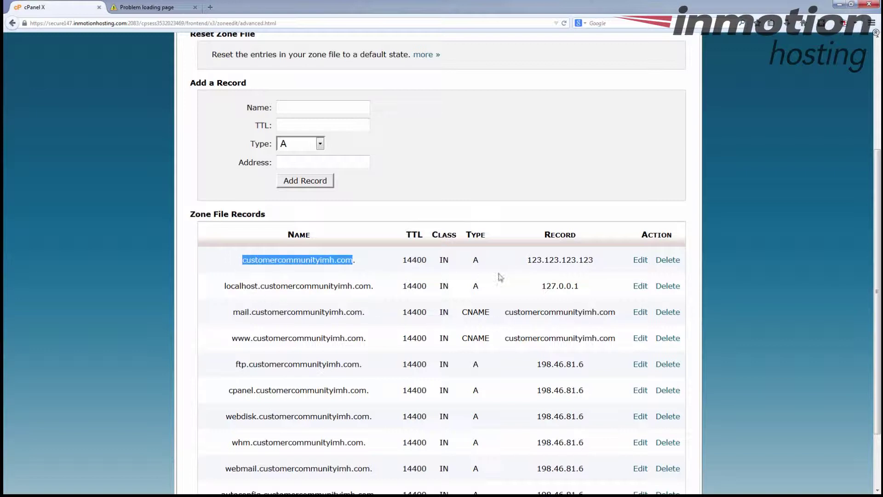
pyautogui.moveTo(527, 261); pyautogui.dragTo(600, 268)
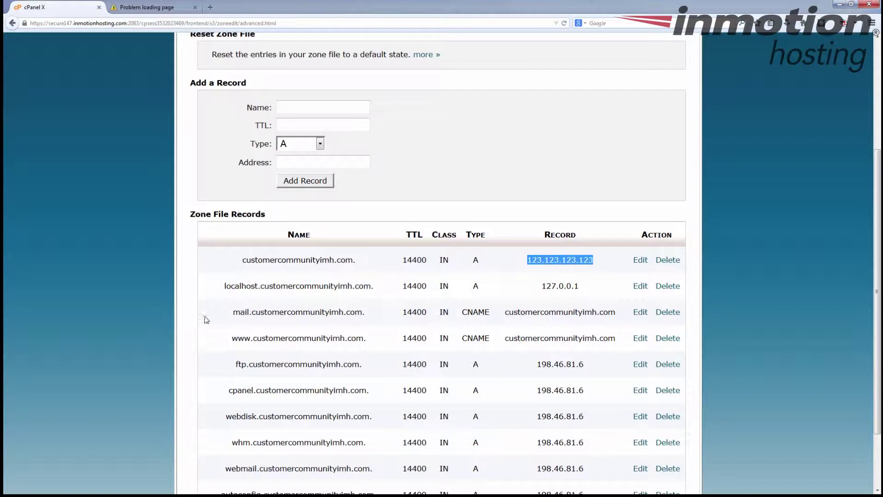
pyautogui.moveTo(232, 338); pyautogui.dragTo(368, 339)
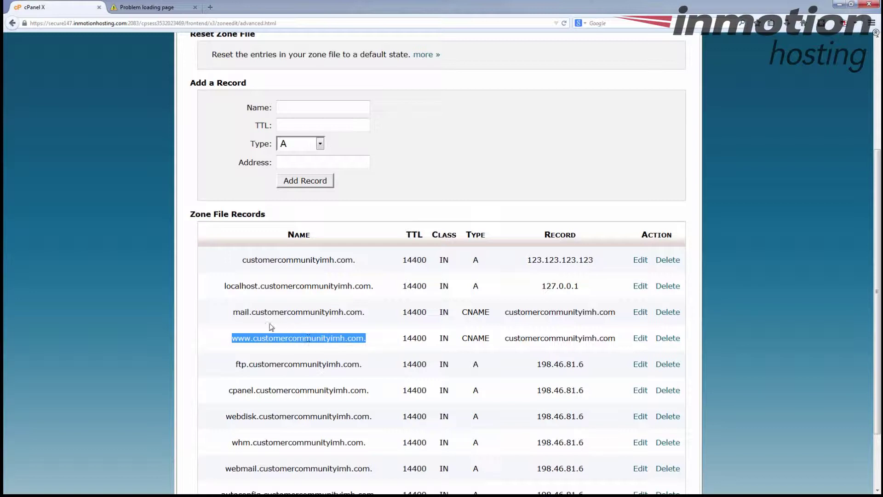
pyautogui.click(233, 315)
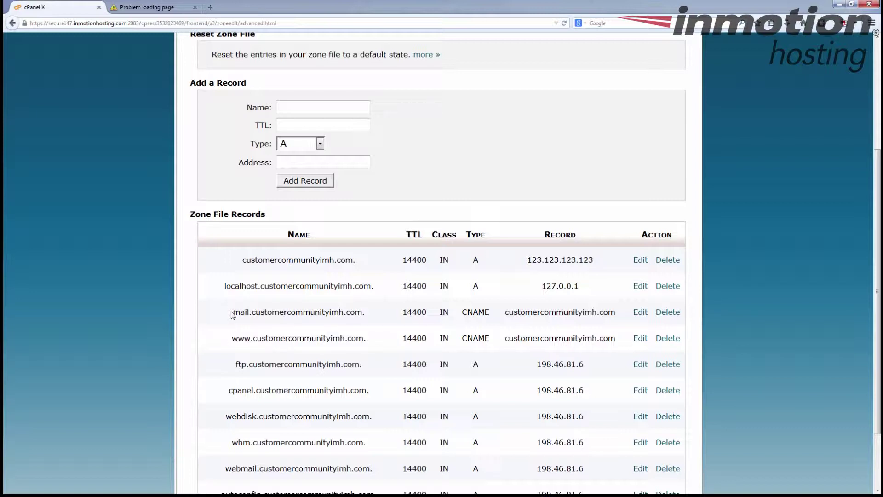
pyautogui.moveTo(231, 312); pyautogui.dragTo(354, 315)
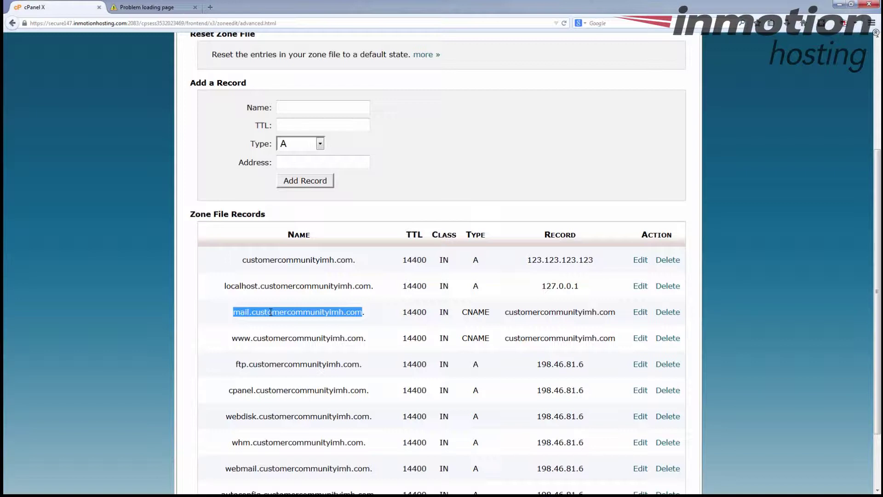
pyautogui.moveTo(242, 260); pyautogui.dragTo(354, 261)
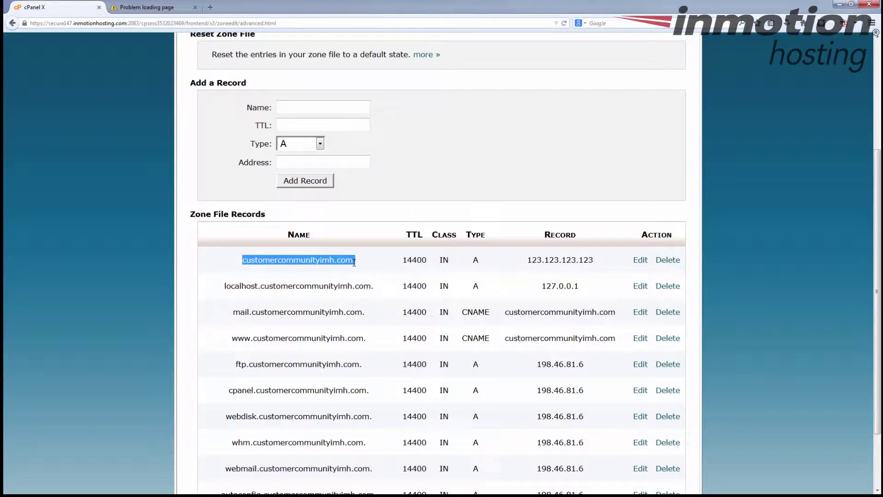
pyautogui.click(144, 242)
pyautogui.scroll(5, 144, 242)
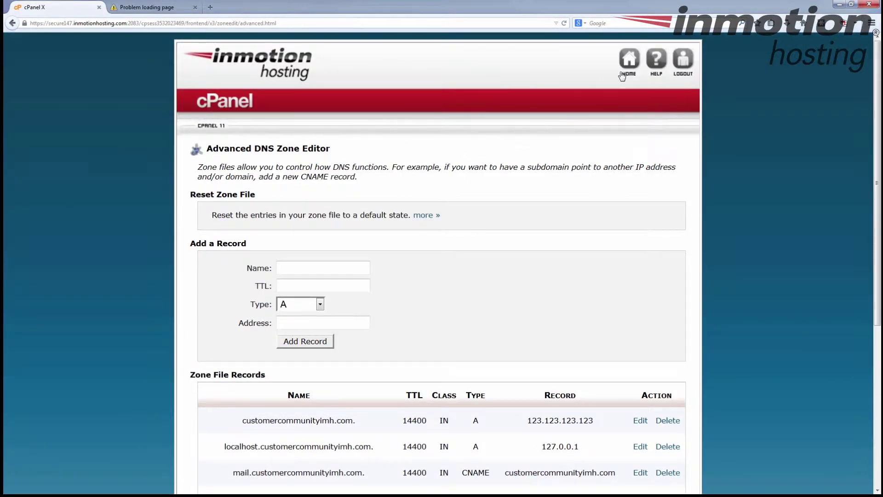
pyautogui.click(629, 60)
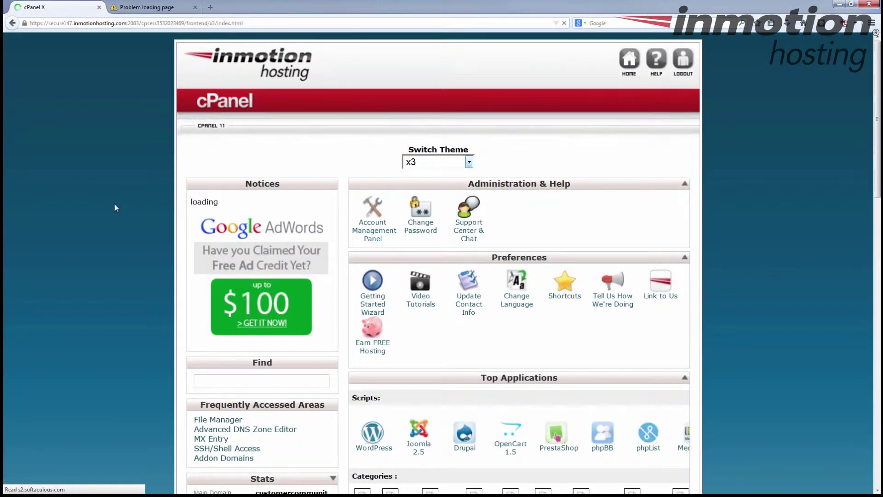
# - Scroll down to the Mail section and bring up the domain's MX Entry settings
pyautogui.scroll(-1, 109, 206)
pyautogui.scroll(-8, 109, 204)
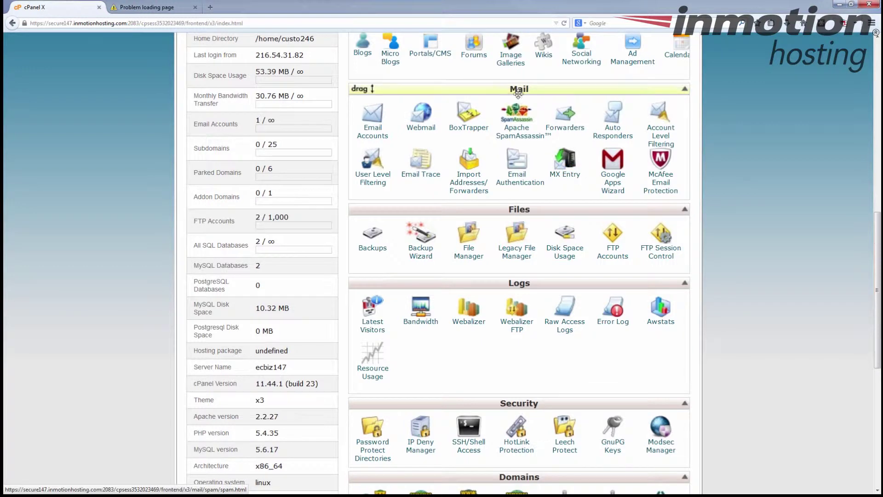
pyautogui.click(563, 177)
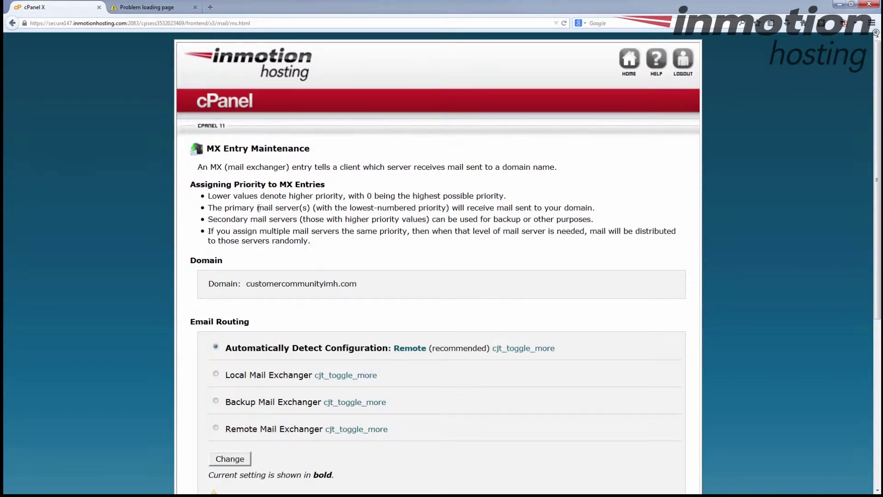
# - Switch Email Routing to Local Mail Exchanger, then begin editing the existing MX record
pyautogui.scroll(-5, 125, 217)
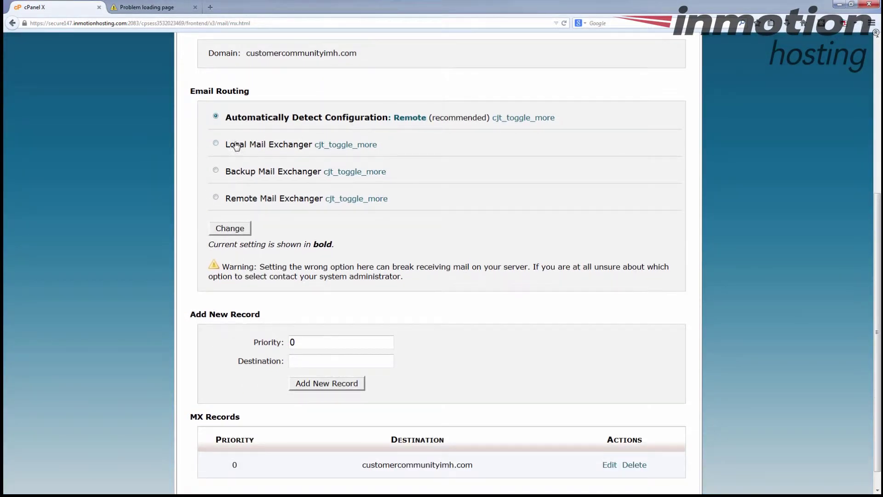
pyautogui.click(216, 144)
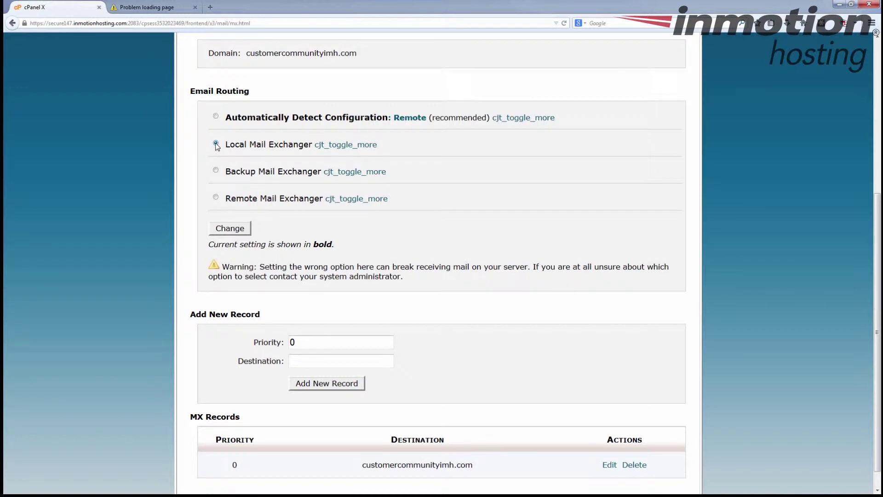
pyautogui.click(230, 225)
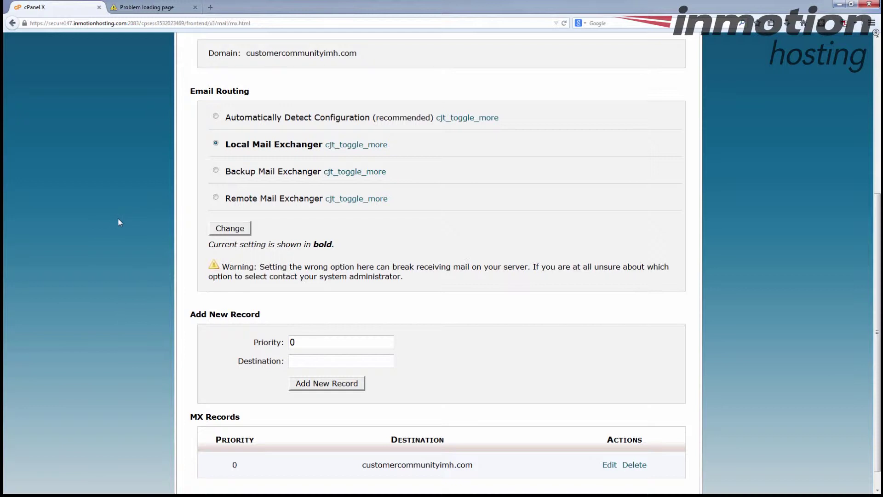
pyautogui.scroll(-1, 118, 218)
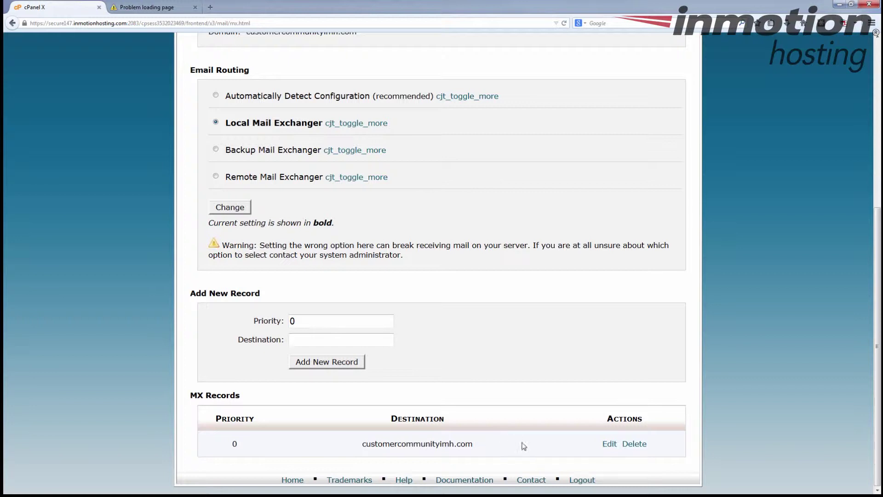
pyautogui.click(607, 444)
# - Change the MX destination to mail.customercommunityimh.com by adding 'mail.', and save it
pyautogui.scroll(-3, 471, 404)
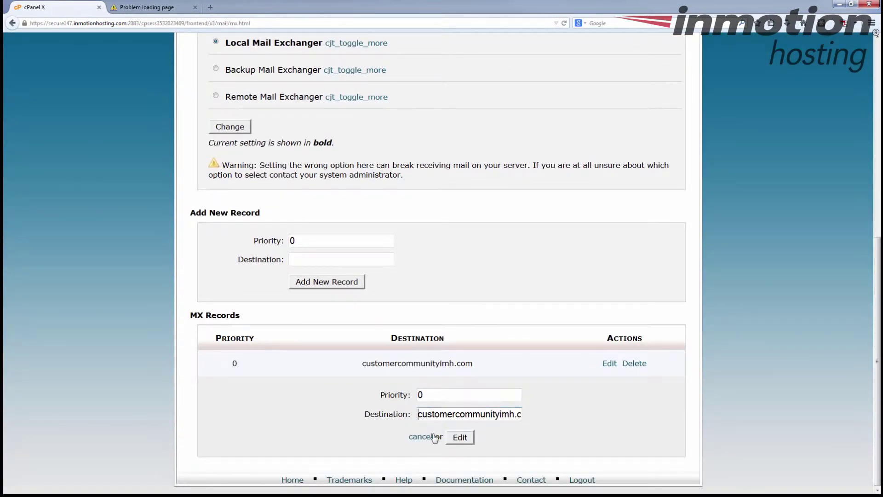
pyautogui.write('mail')
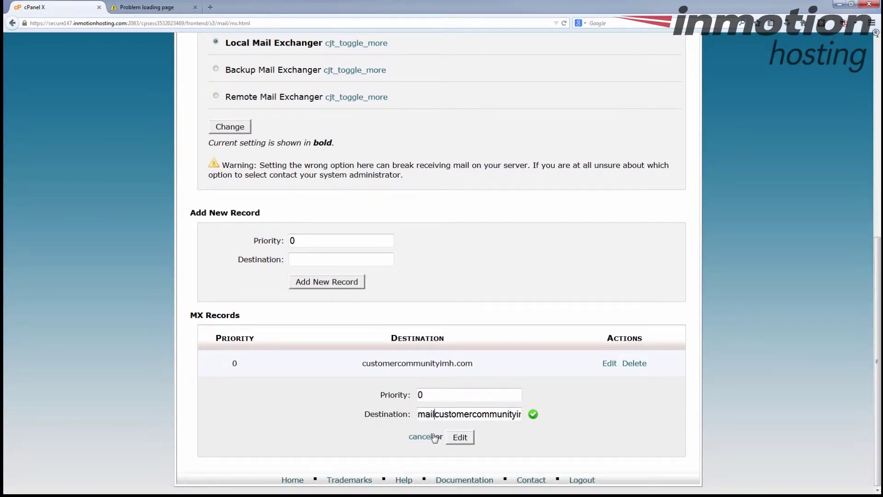
pyautogui.write('.')
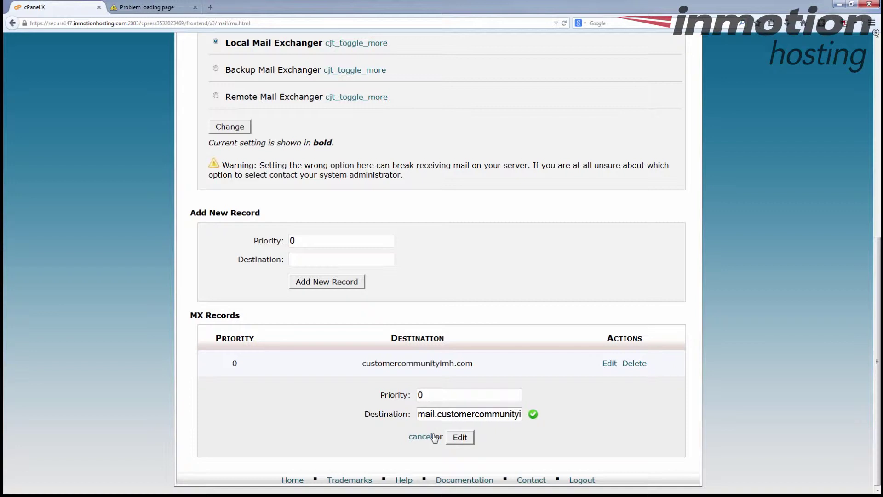
pyautogui.click(461, 438)
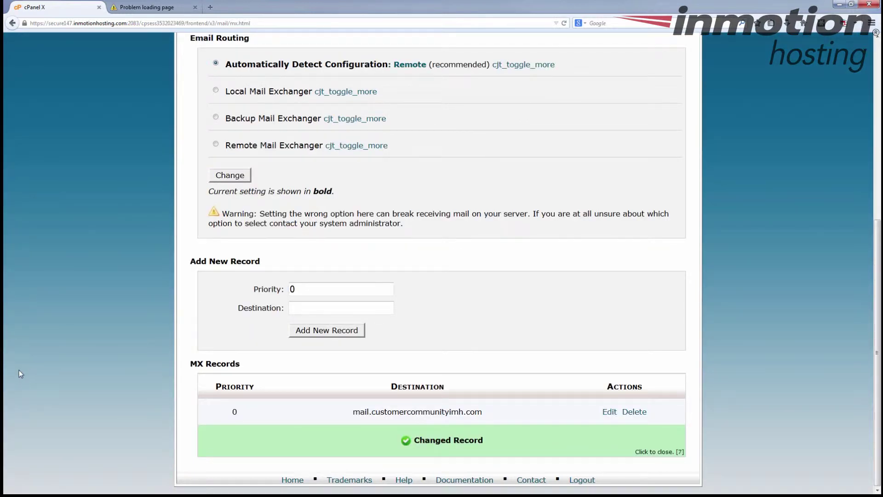
pyautogui.click(642, 454)
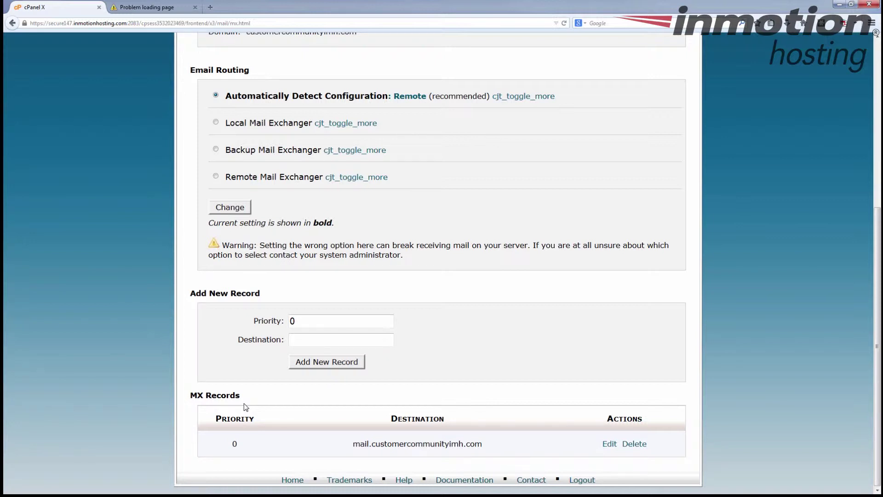
# - Return to the cPanel home page and copy the Shared IP Address 198.46.81.6 from Stats
pyautogui.scroll(5, 142, 336)
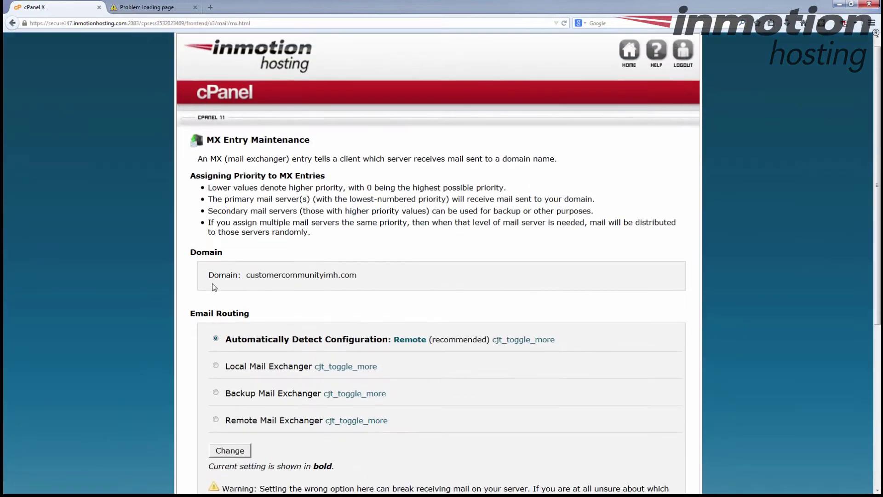
pyautogui.click(630, 67)
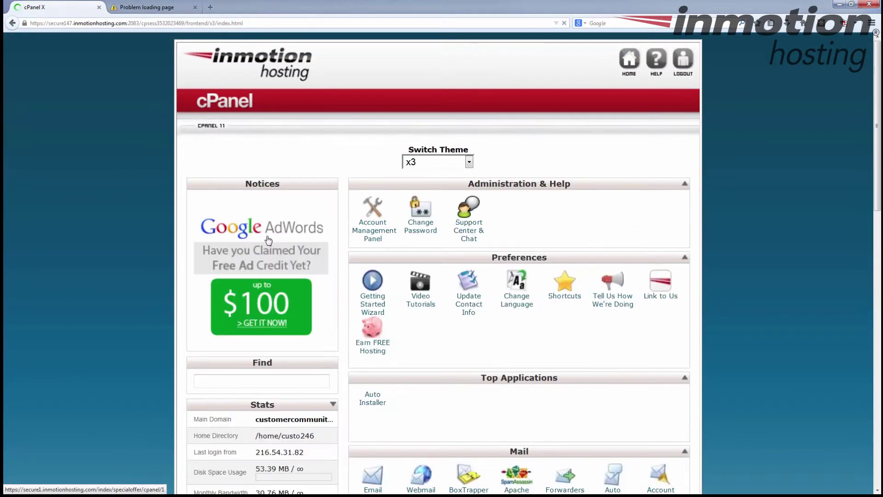
pyautogui.scroll(-5, 359, 236)
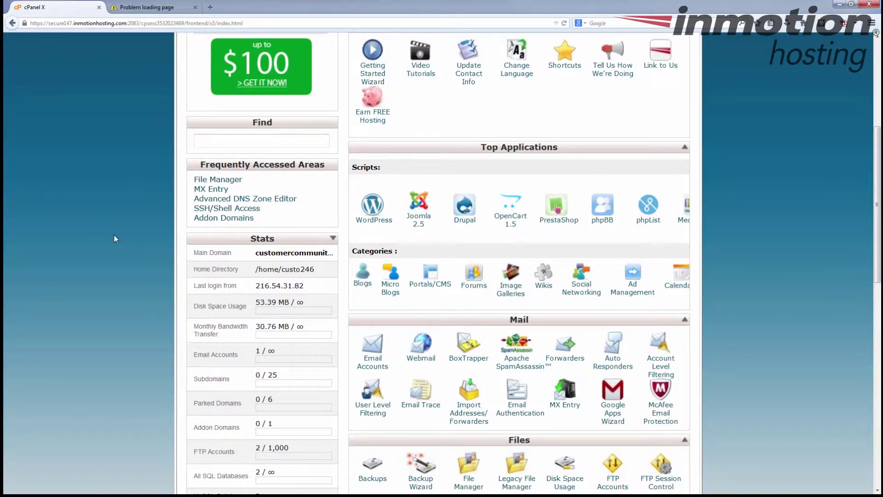
pyautogui.scroll(-10, 115, 239)
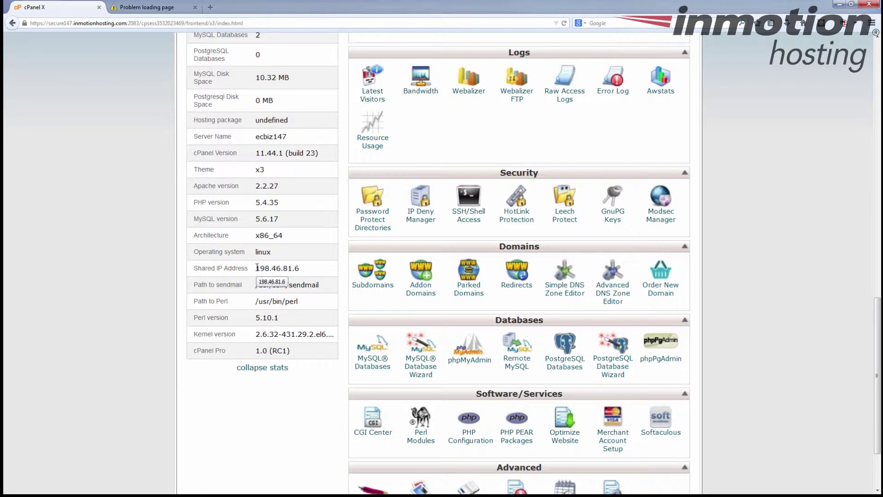
pyautogui.moveTo(257, 268); pyautogui.dragTo(302, 274)
pyautogui.hotkey('ctrl', 'c')
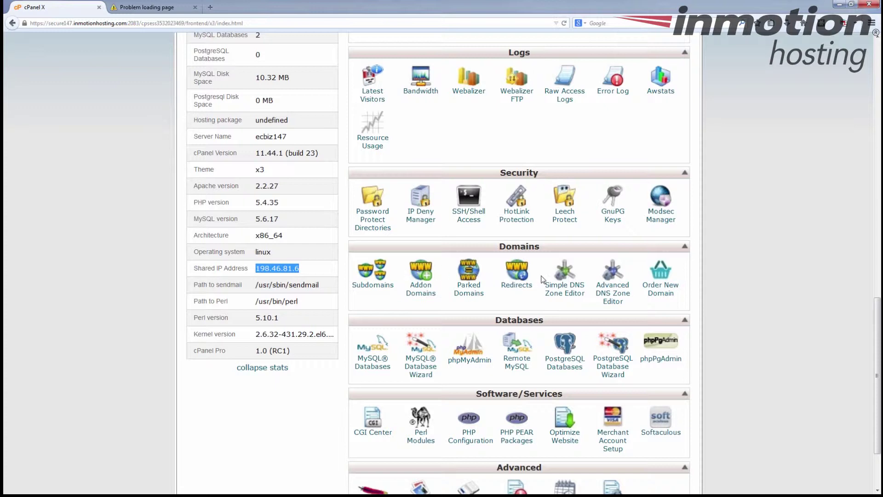
# - Reopen the Advanced DNS Zone Editor and begin editing the mail subdomain's CNAME record
pyautogui.click(616, 292)
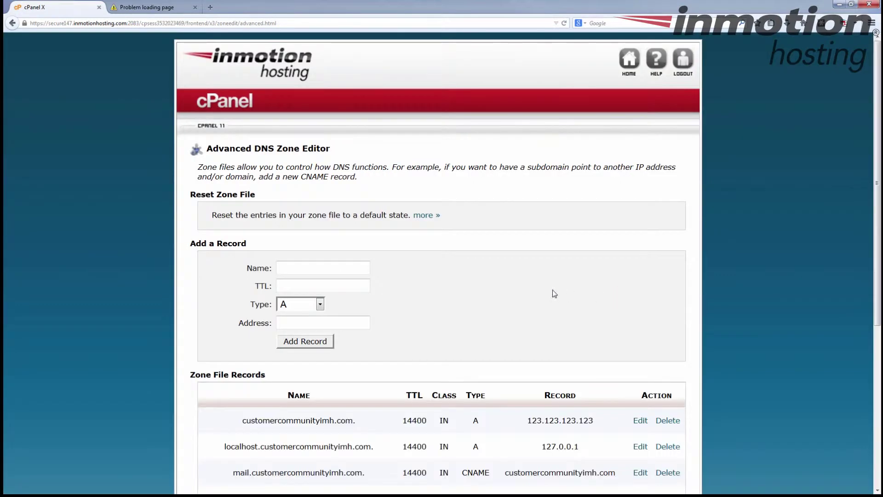
pyautogui.scroll(-5, 469, 280)
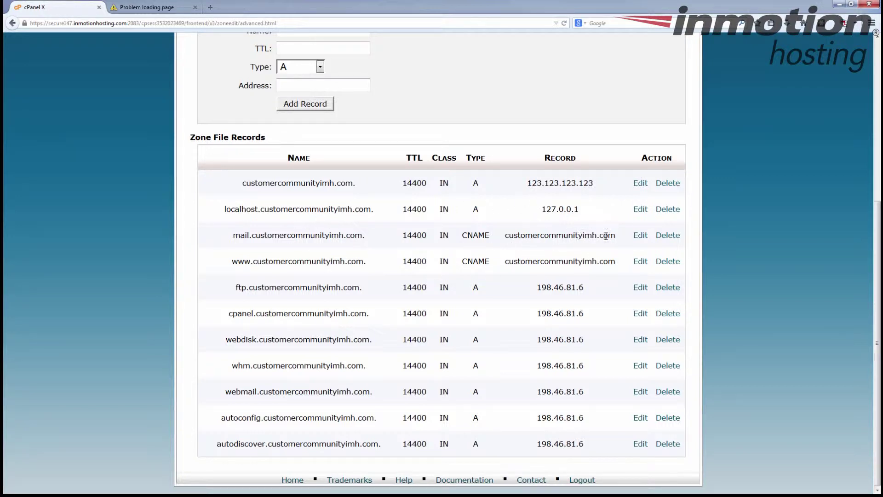
pyautogui.click(640, 236)
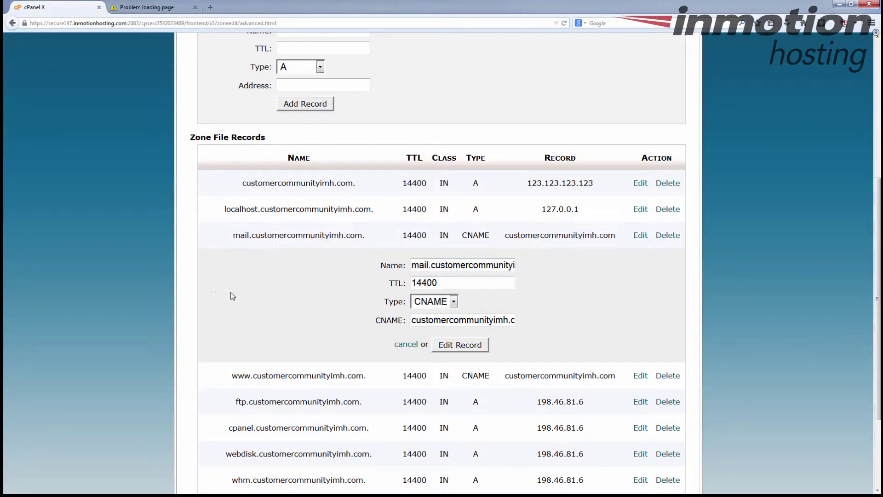
# - Change the mail record's type to A with address 198.46.81.6 and save it
pyautogui.click(454, 302)
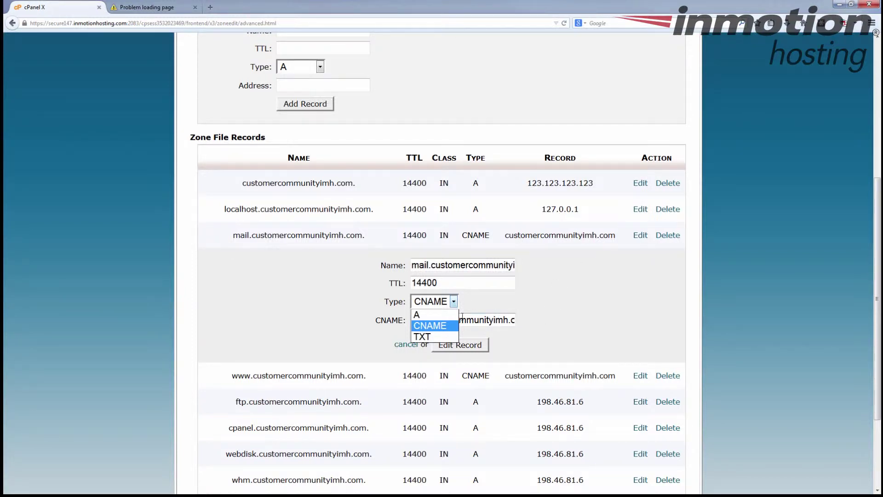
pyautogui.click(443, 315)
pyautogui.click(467, 316)
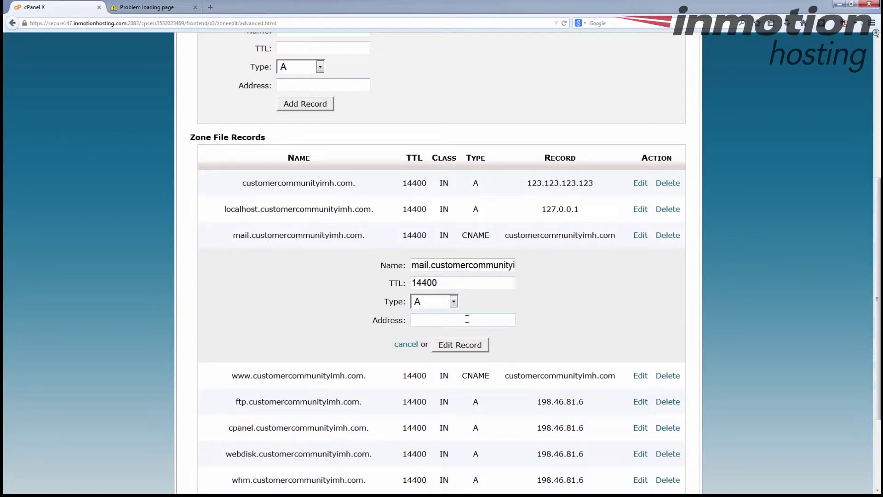
pyautogui.click(428, 325)
pyautogui.hotkey('ctrl', 'v')
pyautogui.click(460, 345)
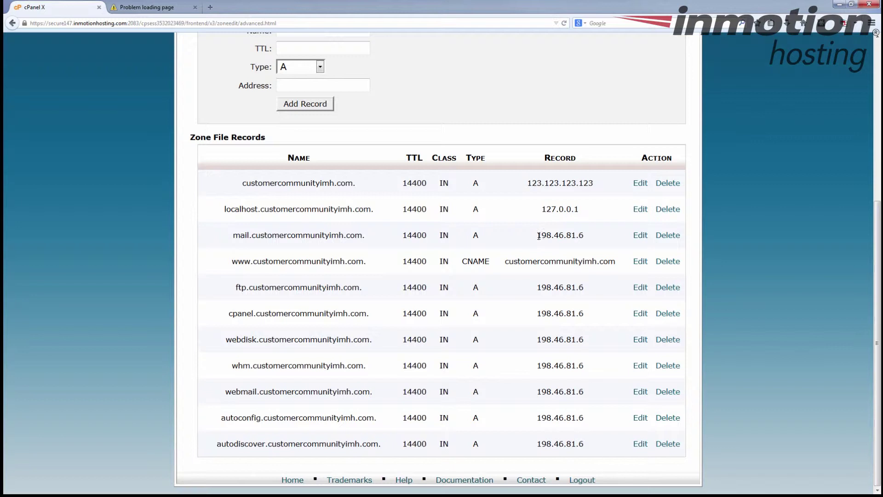
pyautogui.moveTo(537, 235); pyautogui.dragTo(588, 242)
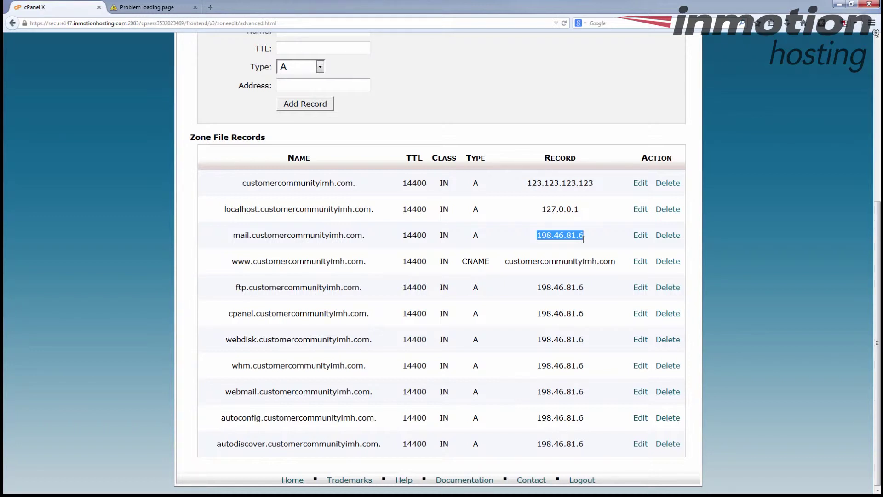
pyautogui.click(569, 237)
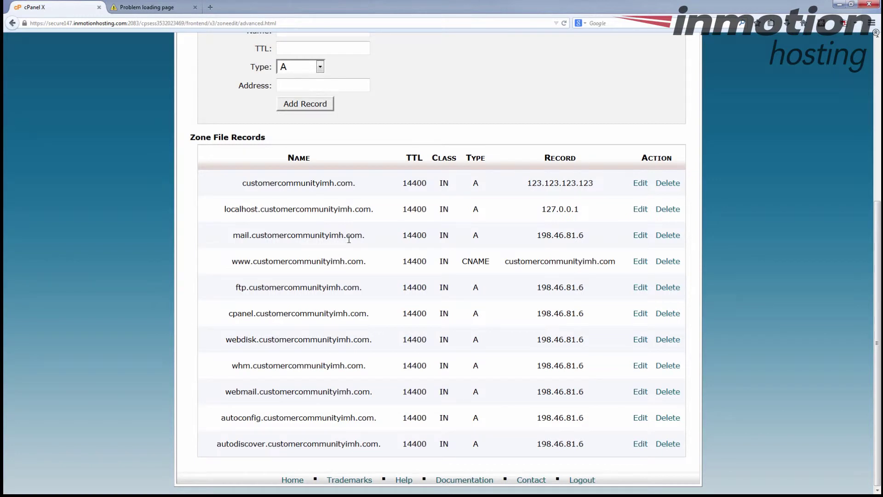
pyautogui.moveTo(505, 261); pyautogui.dragTo(614, 270)
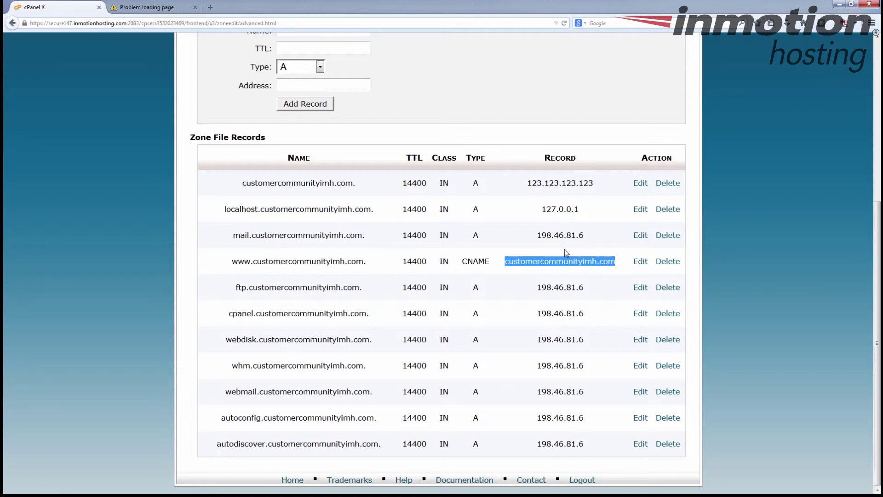
pyautogui.moveTo(536, 236); pyautogui.dragTo(590, 241)
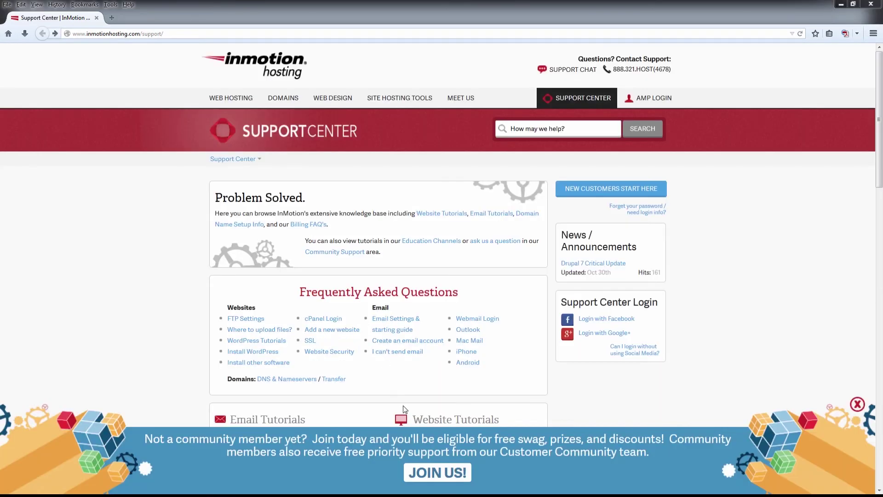
pyautogui.click(422, 474)
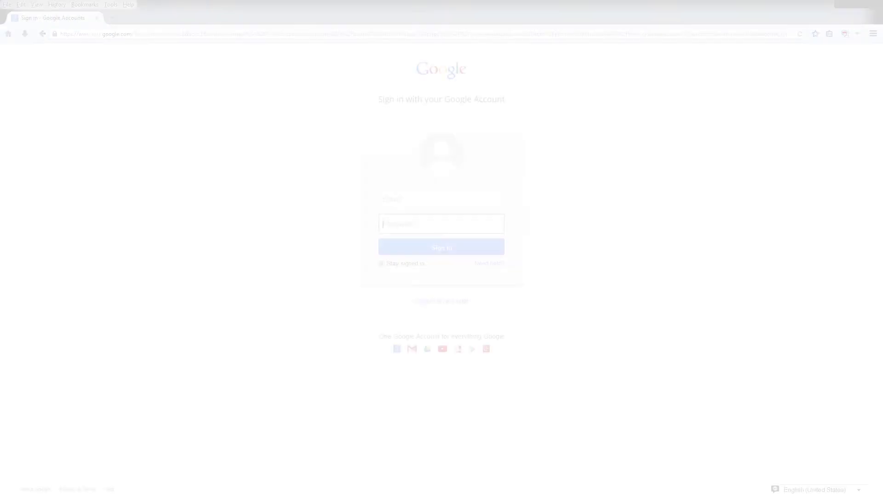